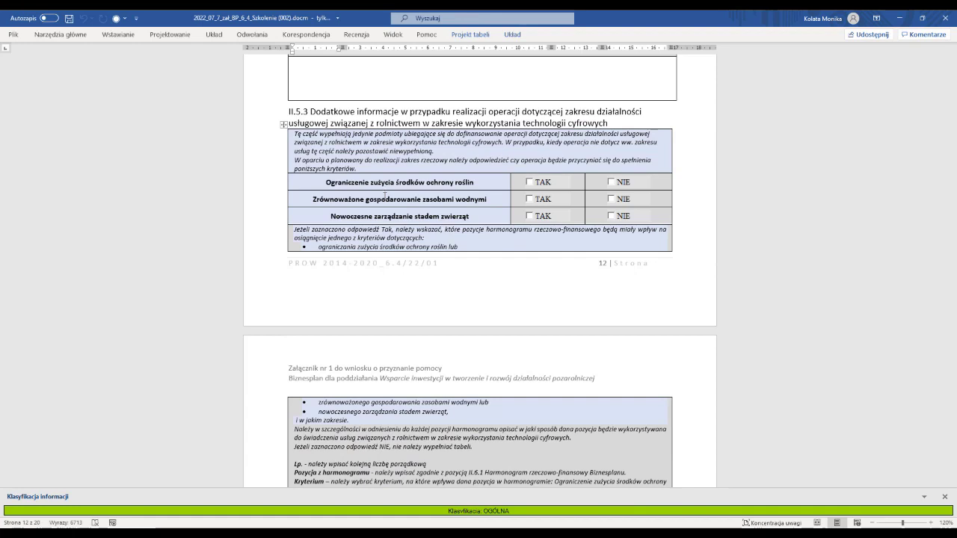
Review the business plan form from section II.5.3 through II.6.1 to the operation goals in II.7
{"action": "scroll", "coordinate": [340, 244], "scroll_direction": "down", "scroll_amount": 6}
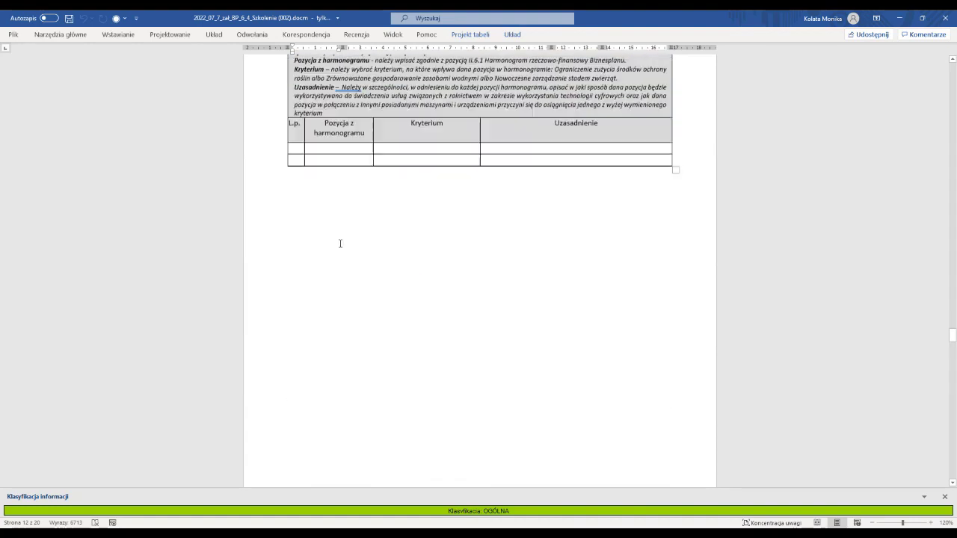
{"action": "scroll", "coordinate": [340, 244], "scroll_direction": "down", "scroll_amount": 8}
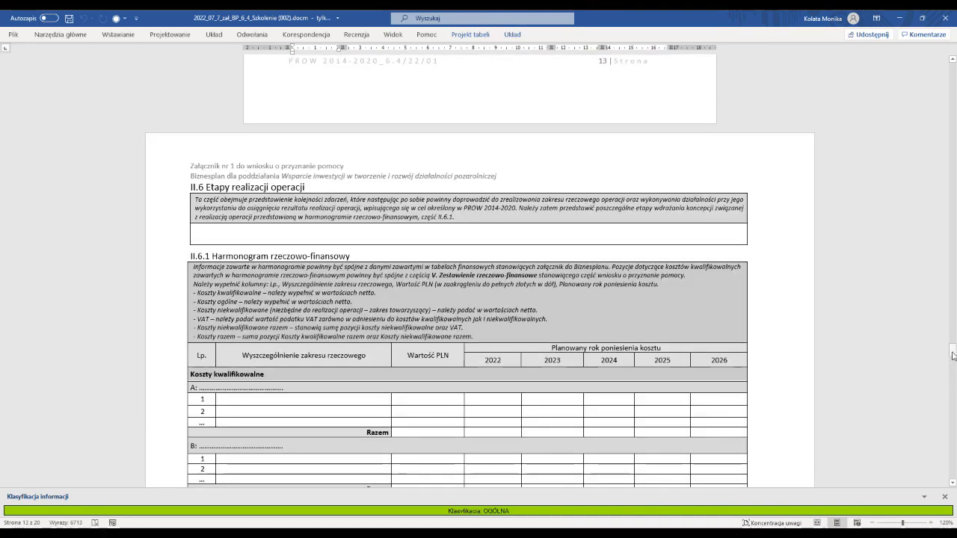
{"action": "left_click_drag", "start_coordinate": [952, 356], "coordinate": [953, 379]}
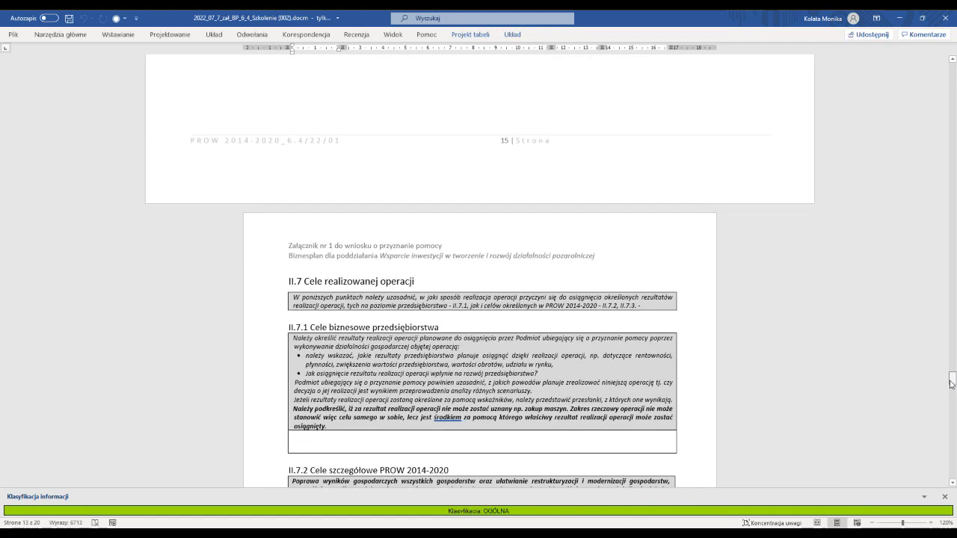
{"action": "scroll", "coordinate": [614, 374], "scroll_direction": "down", "scroll_amount": 8}
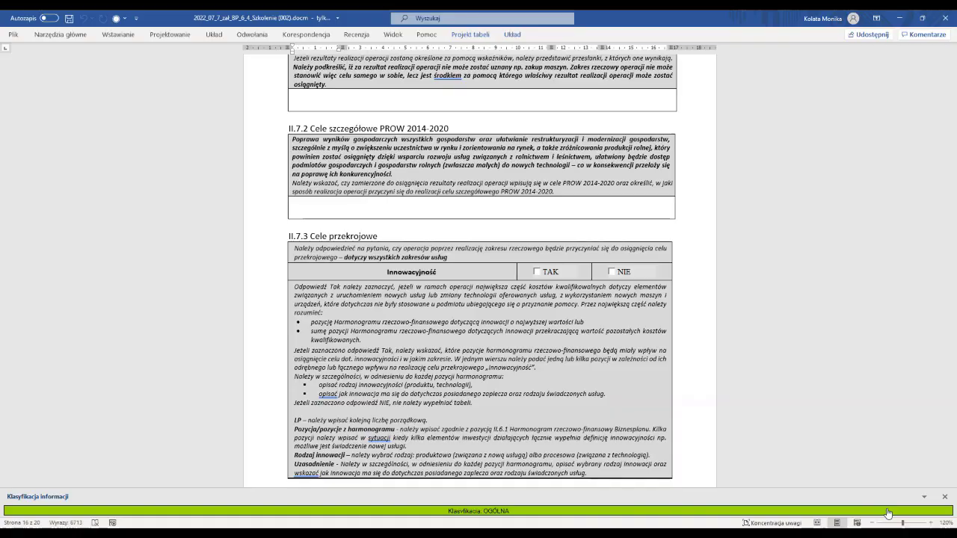
Switch to the financial tables workbook in Excel, set Obszar działalności to "Działalność usługowa związana z rolnictwem" and list the applicant category options
{"action": "key", "text": "alt+Tab"}
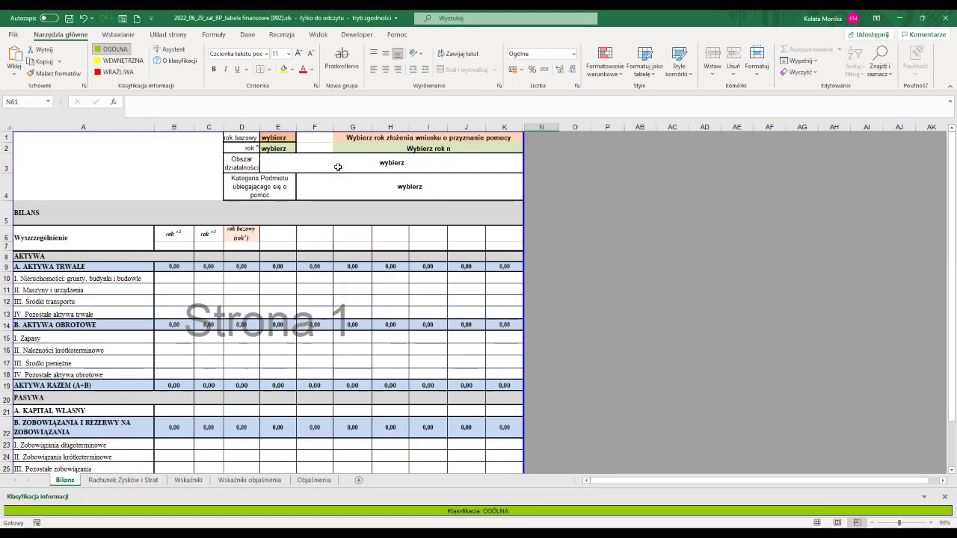
{"action": "left_click", "coordinate": [470, 164]}
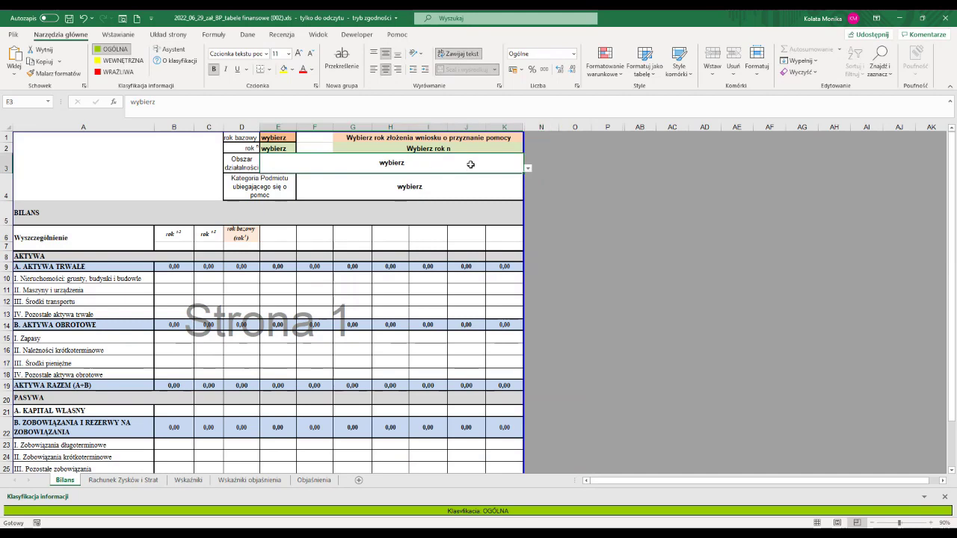
{"action": "left_click", "coordinate": [527, 169]}
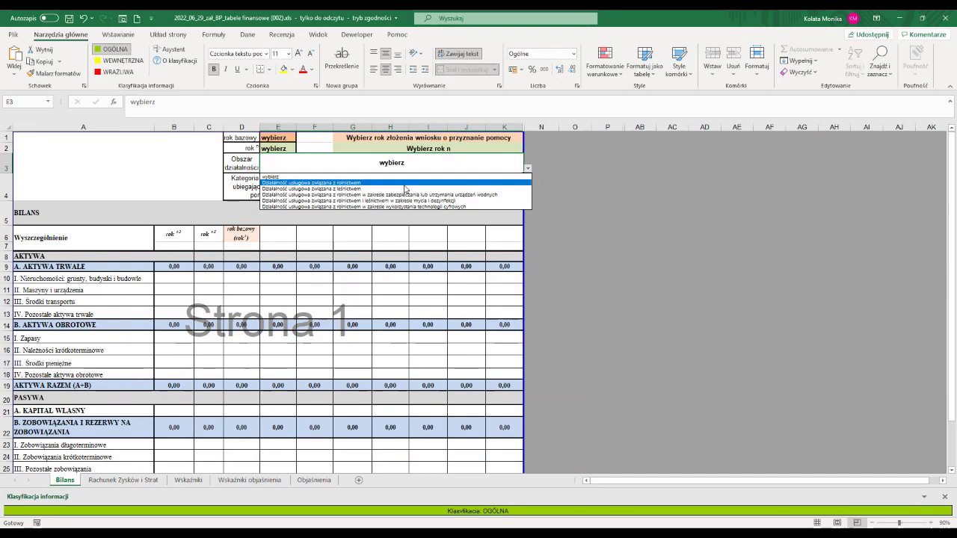
{"action": "left_click", "coordinate": [404, 184]}
{"action": "left_click", "coordinate": [417, 189]}
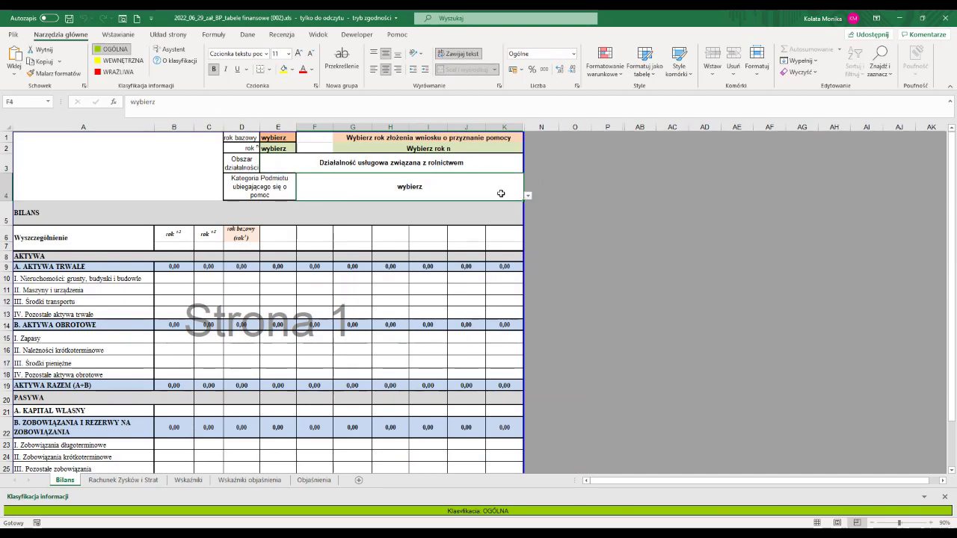
{"action": "left_click", "coordinate": [528, 195]}
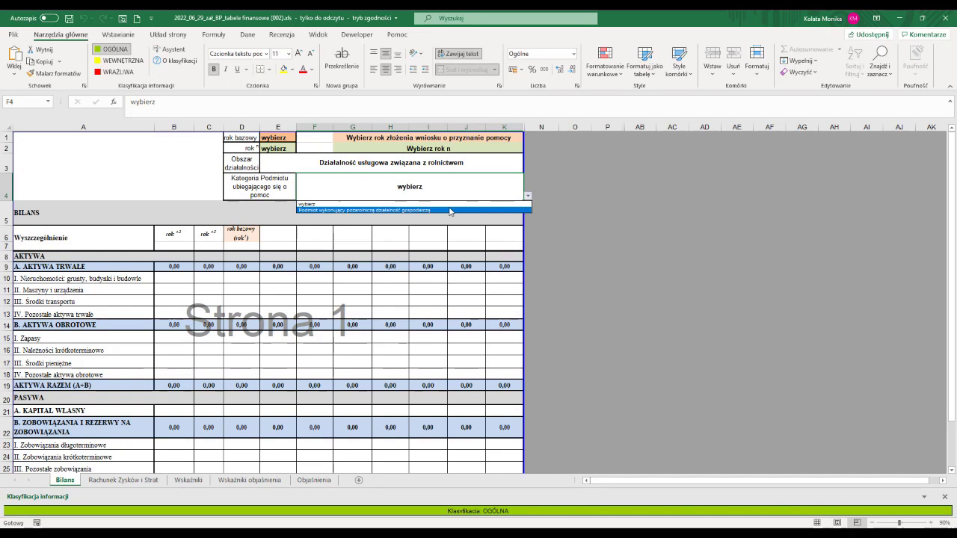
Set Obszar działalności to "Działalność usługowa związana z rolnictwem w zakresie zabezpieczania lub utrzymania urządzeń wodnych" and the category to "Podmiot wykonujący pozarolniczą działalność gospodarczą"
{"action": "left_click", "coordinate": [477, 166]}
{"action": "left_click", "coordinate": [527, 167]}
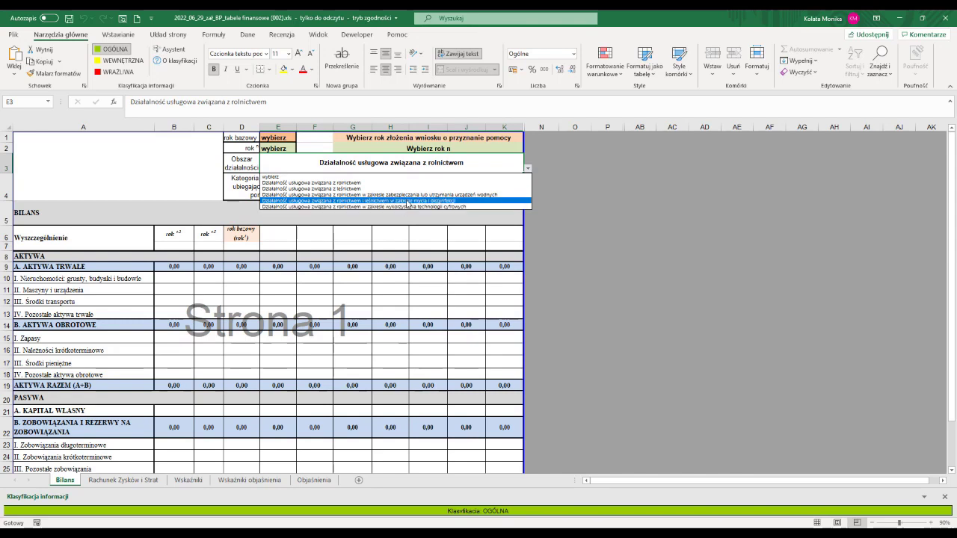
{"action": "left_click", "coordinate": [407, 195]}
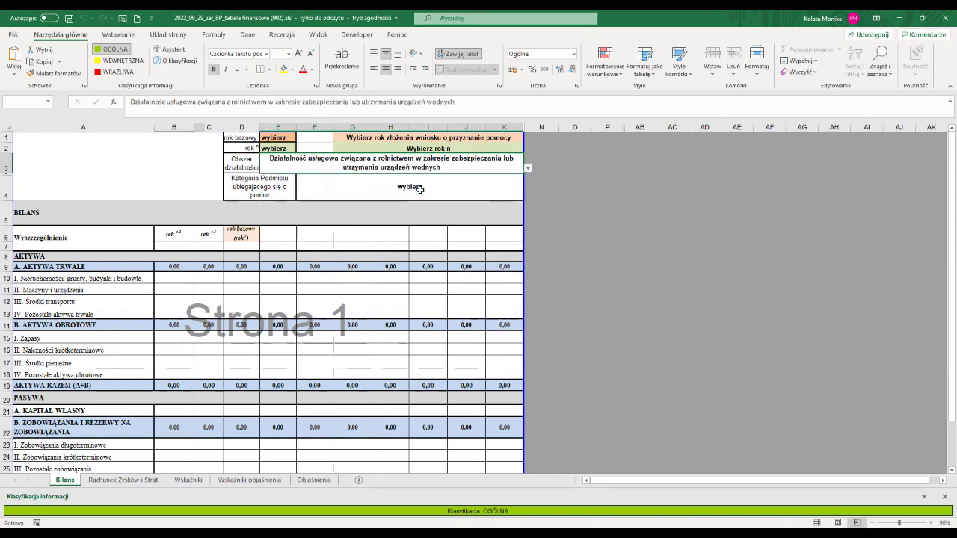
{"action": "left_click", "coordinate": [418, 188]}
{"action": "left_click", "coordinate": [527, 197]}
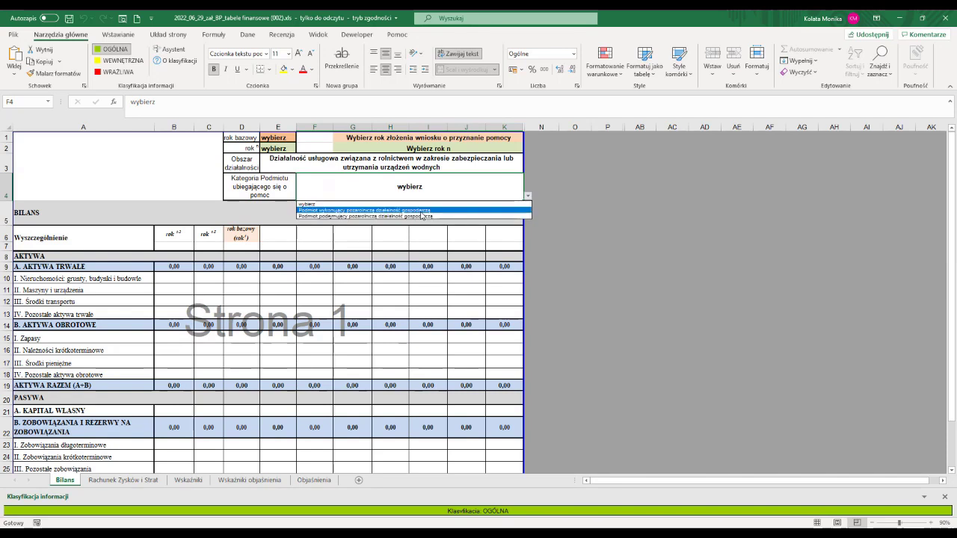
{"action": "left_click", "coordinate": [422, 215]}
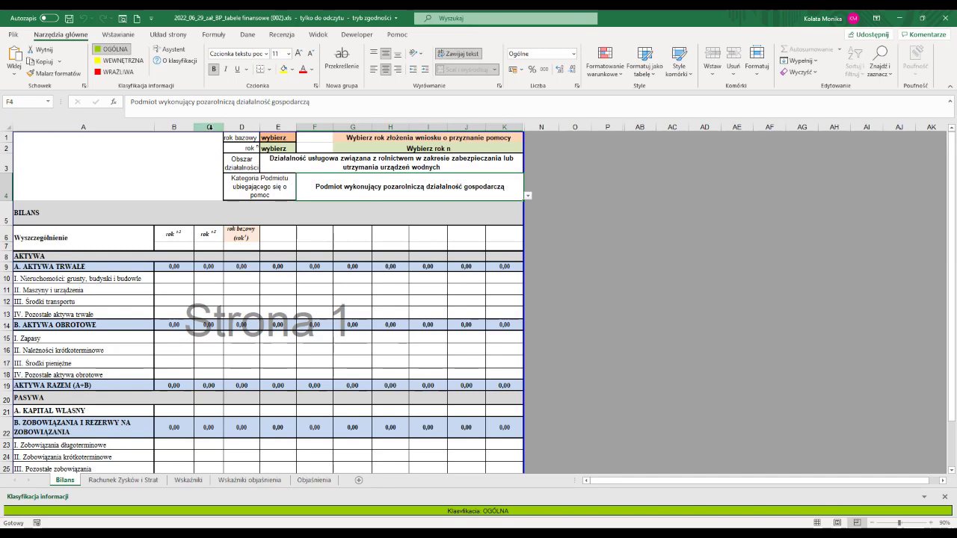
Examine the two columns for the years before the base year on the Bilans sheet
{"action": "left_click_drag", "start_coordinate": [209, 127], "coordinate": [188, 127]}
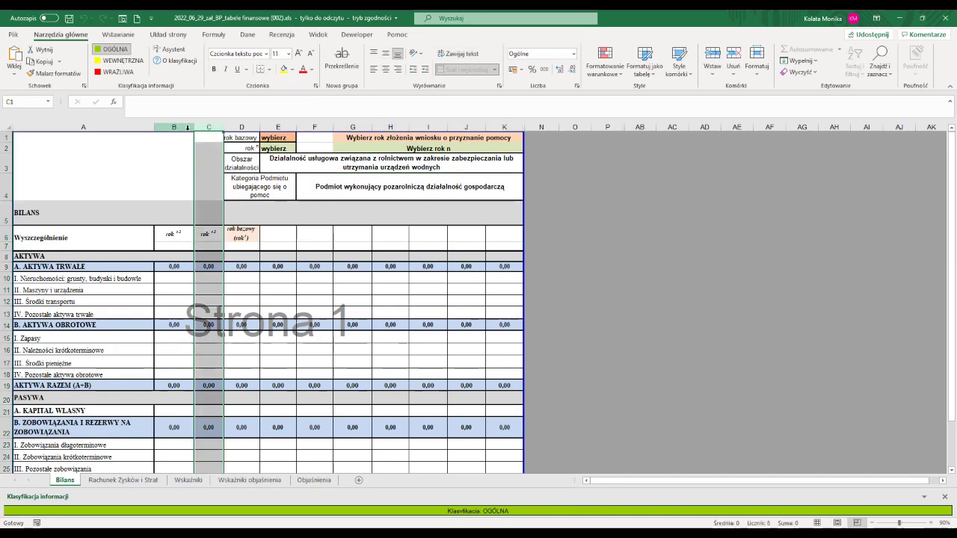
{"action": "left_click", "coordinate": [190, 231]}
{"action": "left_click", "coordinate": [204, 233]}
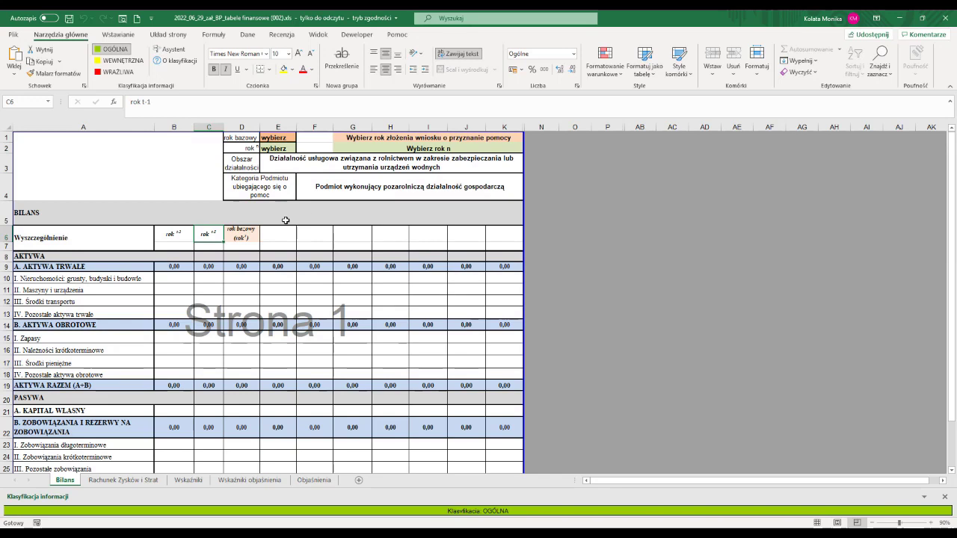
Change the applicant category to "Podmiot podejmujący pozarolniczą działalność gospodarczą" and check the Rachunek Zysków i Strat sheet
{"action": "left_click", "coordinate": [384, 193]}
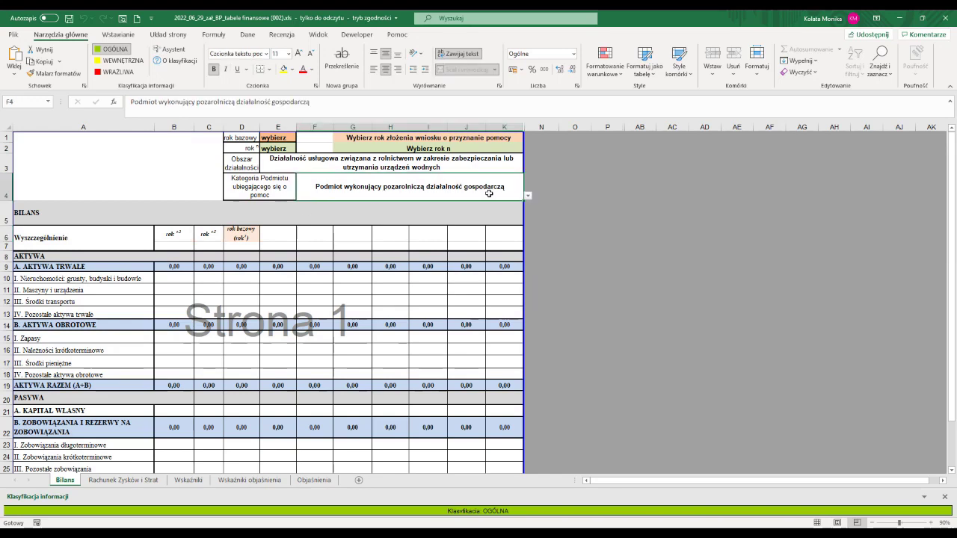
{"action": "left_click", "coordinate": [528, 195]}
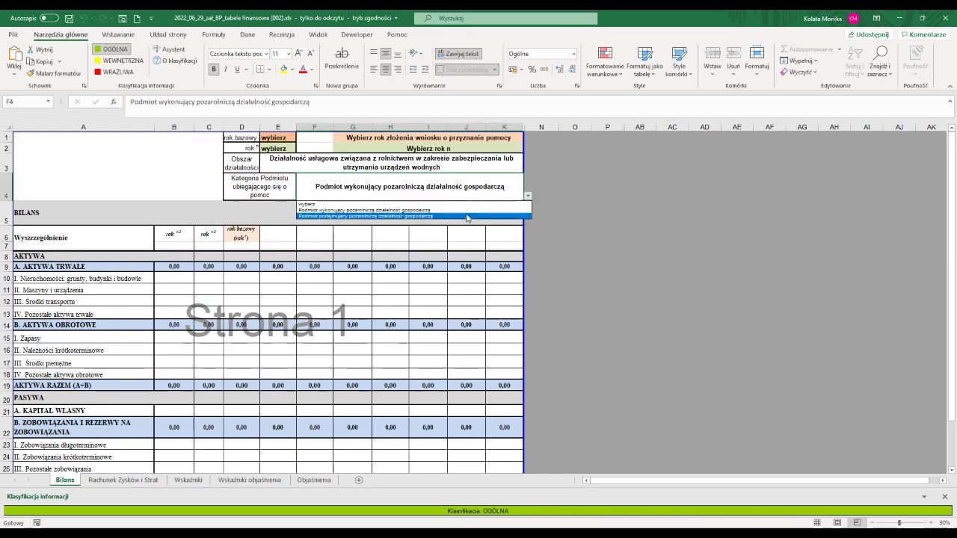
{"action": "left_click", "coordinate": [466, 218]}
{"action": "scroll", "coordinate": [265, 231], "scroll_direction": "right", "scroll_amount": 2}
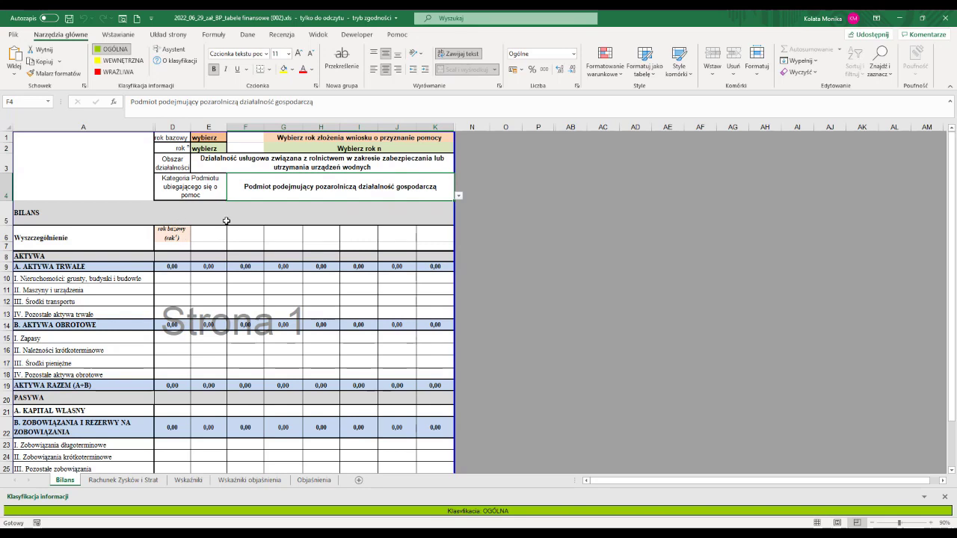
{"action": "left_click", "coordinate": [123, 480]}
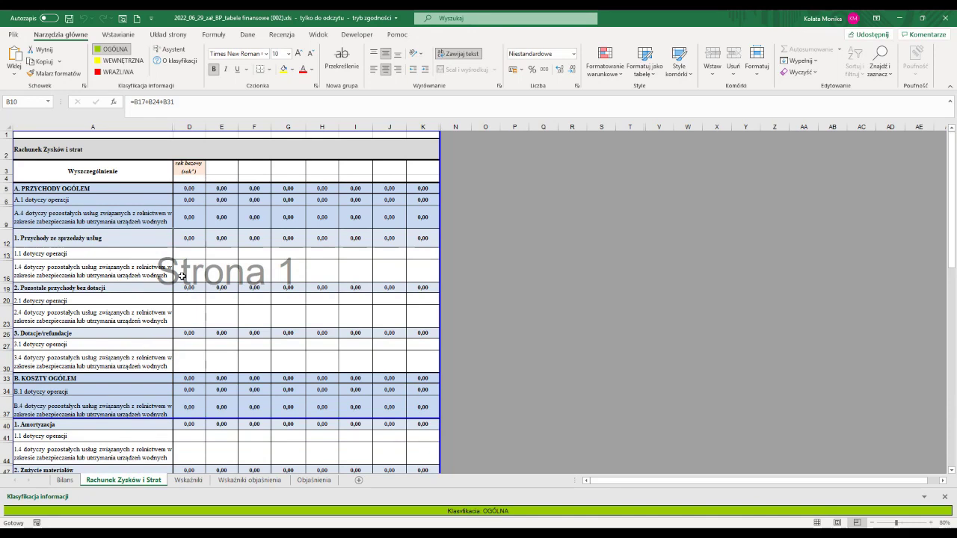
Reset both Obszar działalności and the applicant category on the Bilans sheet to "wybierz"
{"action": "left_click", "coordinate": [66, 479]}
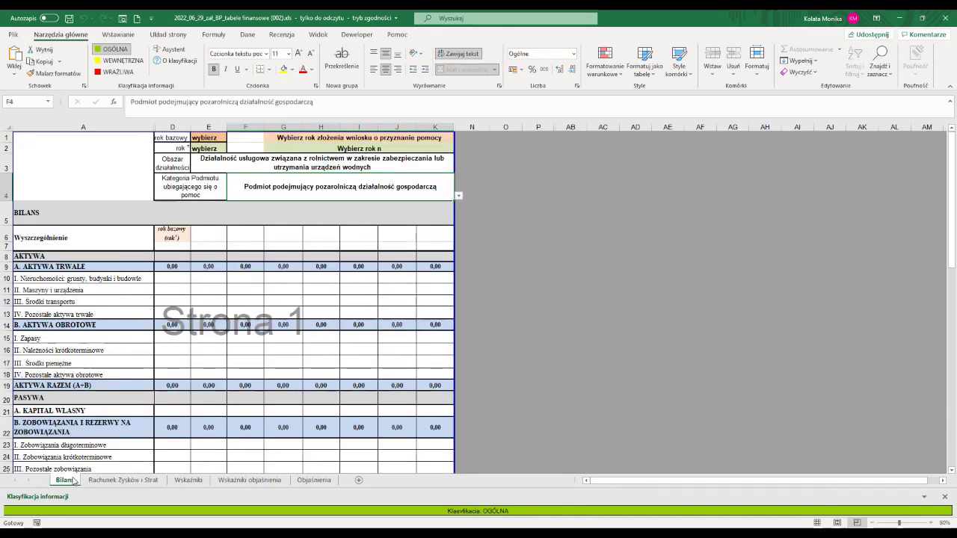
{"action": "left_click", "coordinate": [415, 169]}
{"action": "left_click", "coordinate": [458, 168]}
{"action": "left_click", "coordinate": [422, 175]}
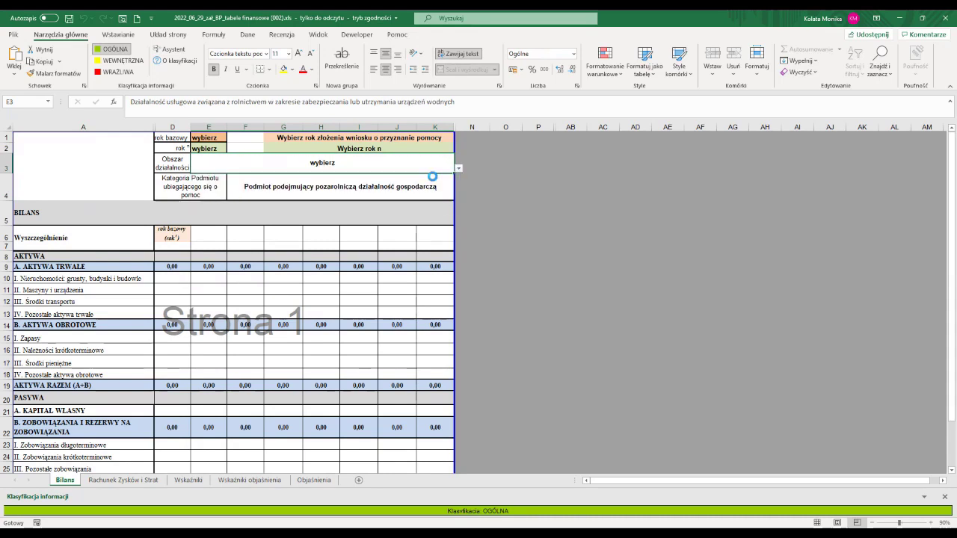
{"action": "left_click", "coordinate": [423, 186]}
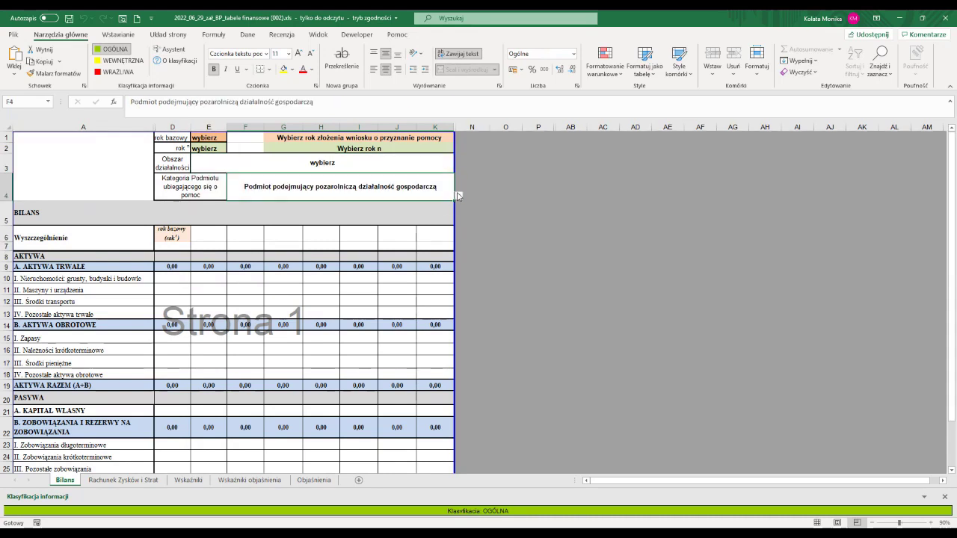
{"action": "left_click", "coordinate": [457, 196]}
{"action": "left_click", "coordinate": [419, 204]}
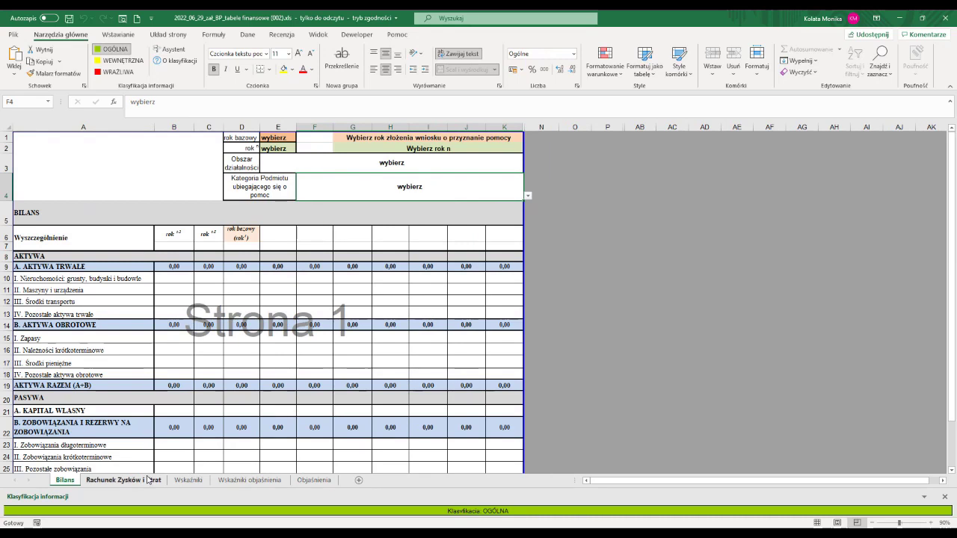
Look through the revenue and cost rows for each service area on the Rachunek Zysków i Strat sheet
{"action": "left_click", "coordinate": [123, 479]}
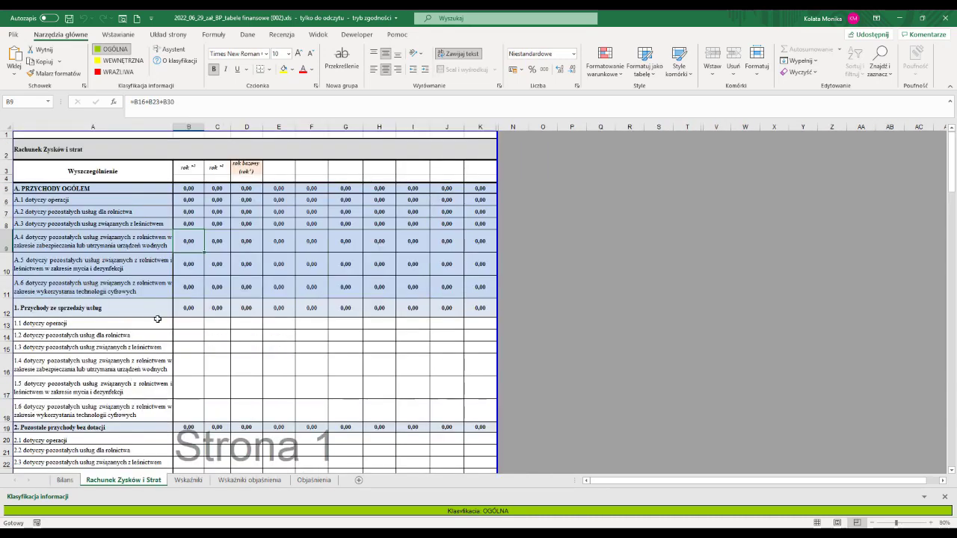
{"action": "scroll", "coordinate": [158, 314], "scroll_direction": "down", "scroll_amount": 4}
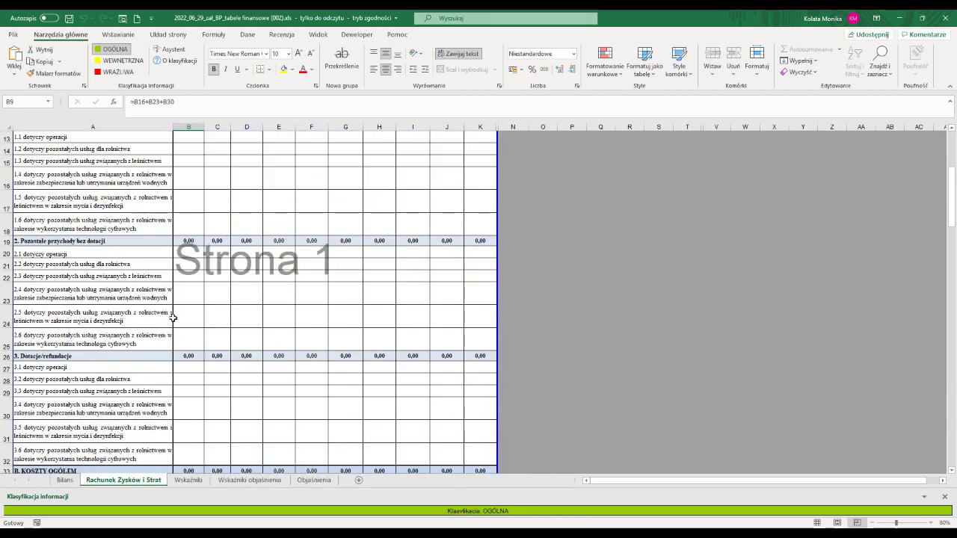
{"action": "scroll", "coordinate": [172, 318], "scroll_direction": "down", "scroll_amount": 3}
{"action": "scroll", "coordinate": [176, 314], "scroll_direction": "up", "scroll_amount": 7}
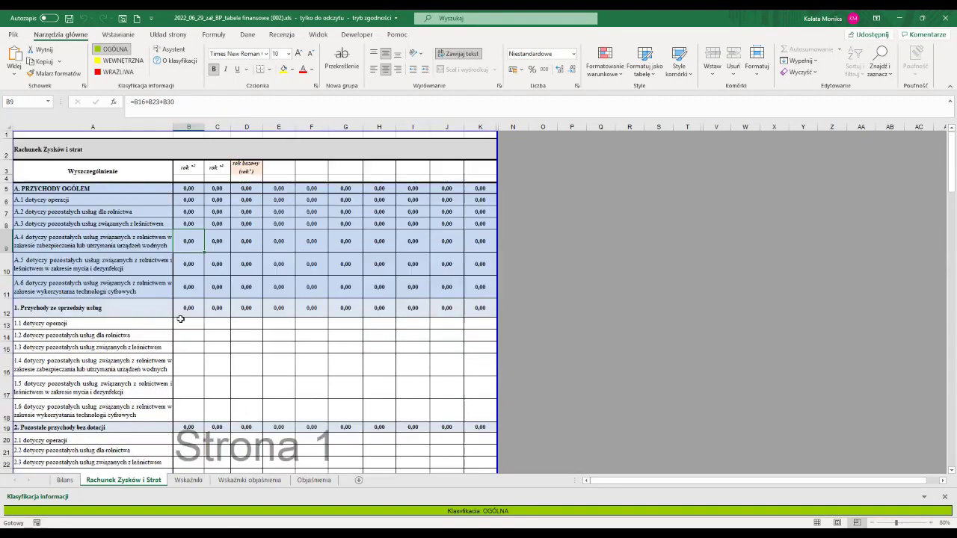
Set Obszar działalności on the Bilans sheet to "Działalność usługowa związana z leśnictwem"
{"action": "left_click", "coordinate": [65, 480]}
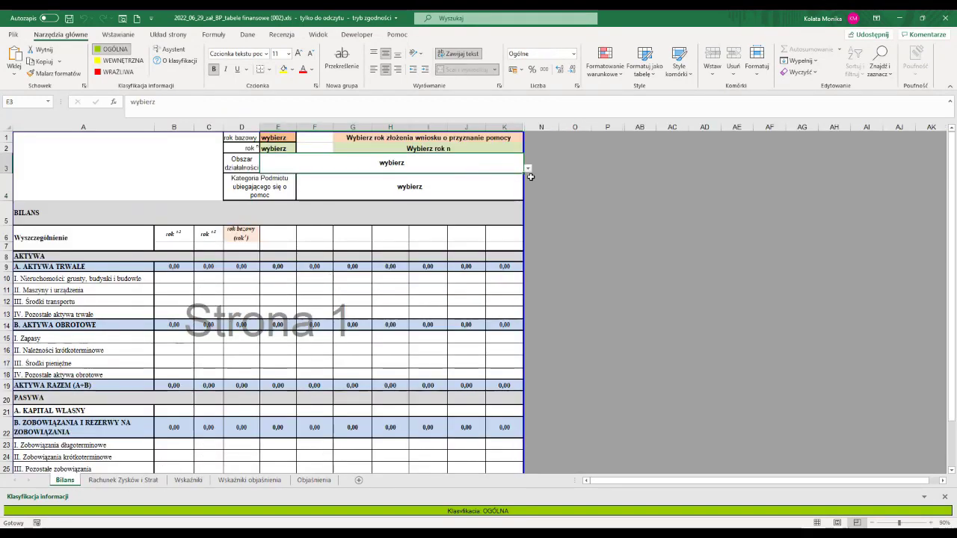
{"action": "left_click", "coordinate": [528, 169]}
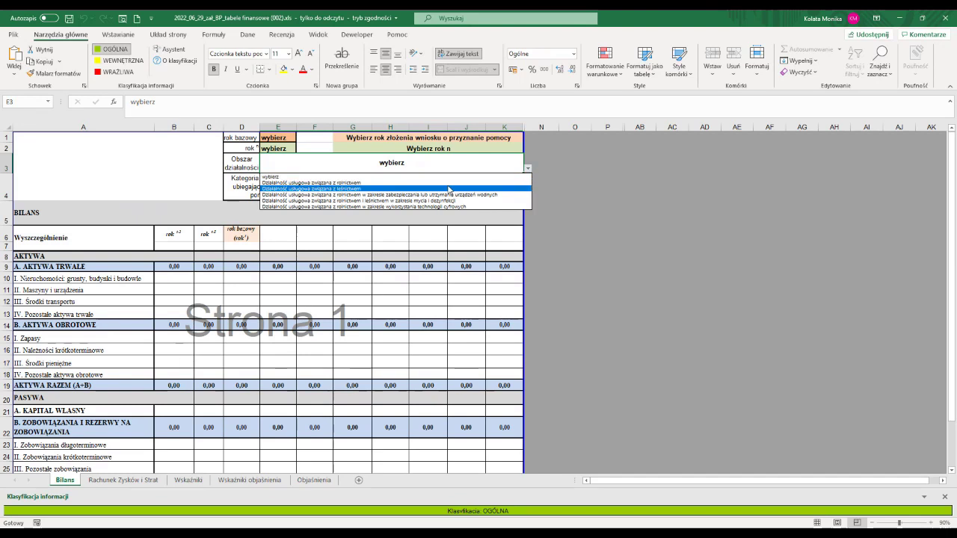
{"action": "left_click", "coordinate": [448, 189]}
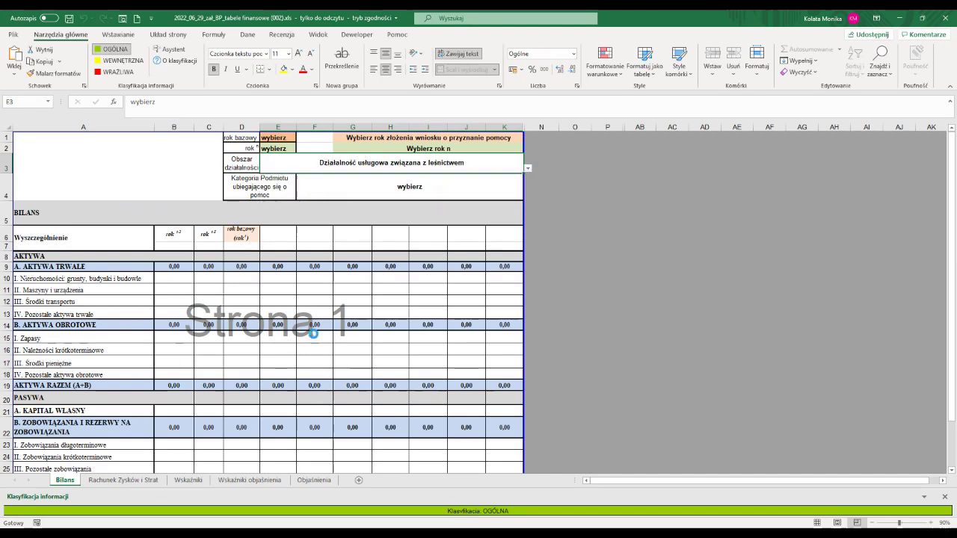
Review the Rachunek Zysków i Strat, Wskaźniki, Wskaźniki objaśnienia and Objaśnienia sheets, ending back on Bilans
{"action": "left_click", "coordinate": [139, 481]}
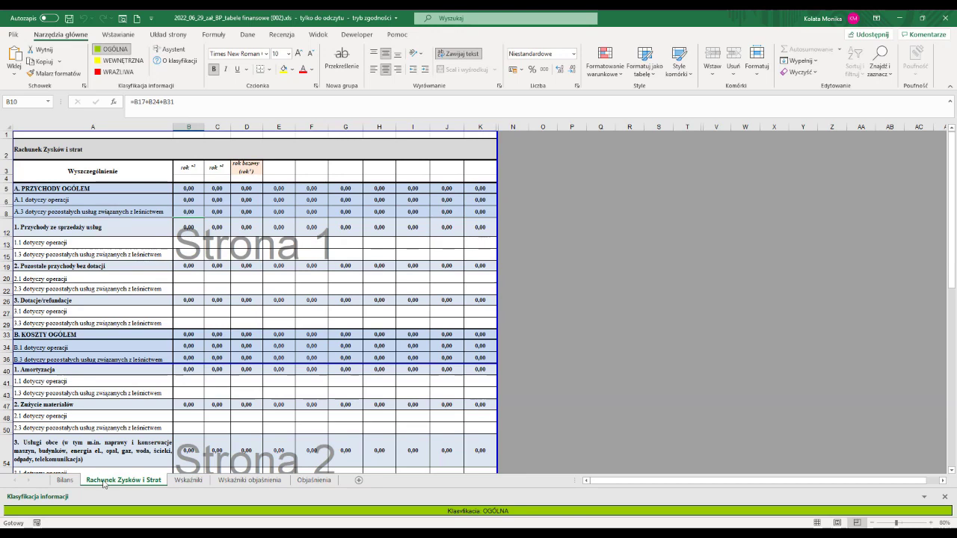
{"action": "left_click", "coordinate": [187, 482]}
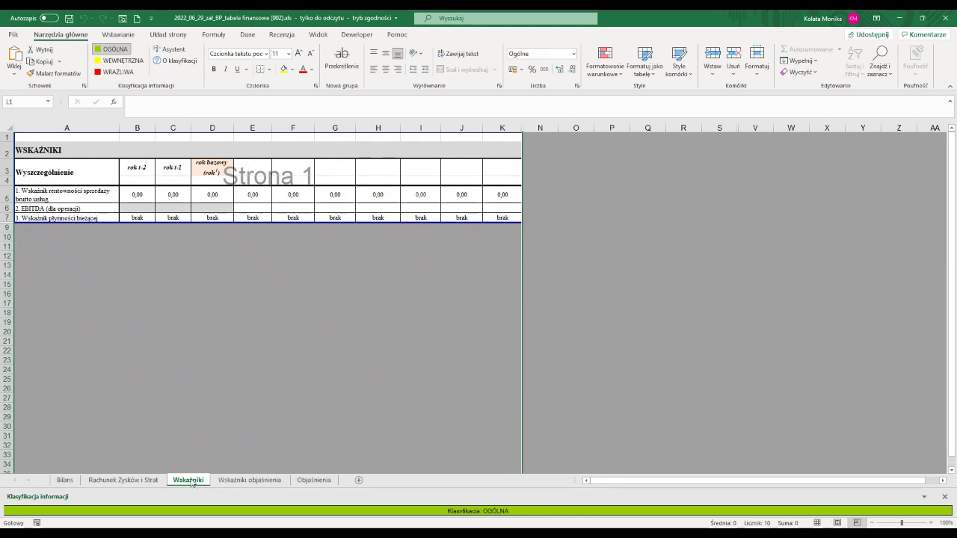
{"action": "left_click", "coordinate": [231, 483]}
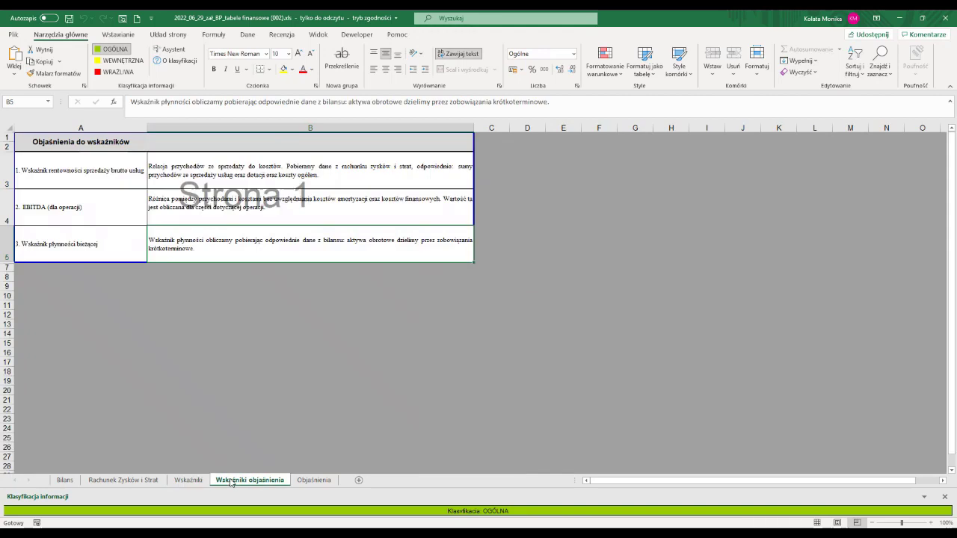
{"action": "left_click", "coordinate": [314, 480]}
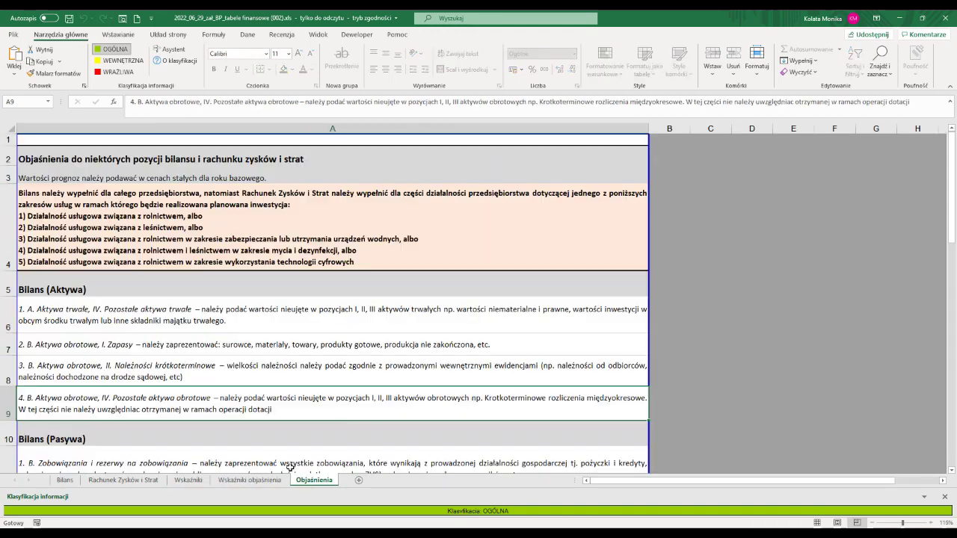
{"action": "left_click", "coordinate": [65, 480]}
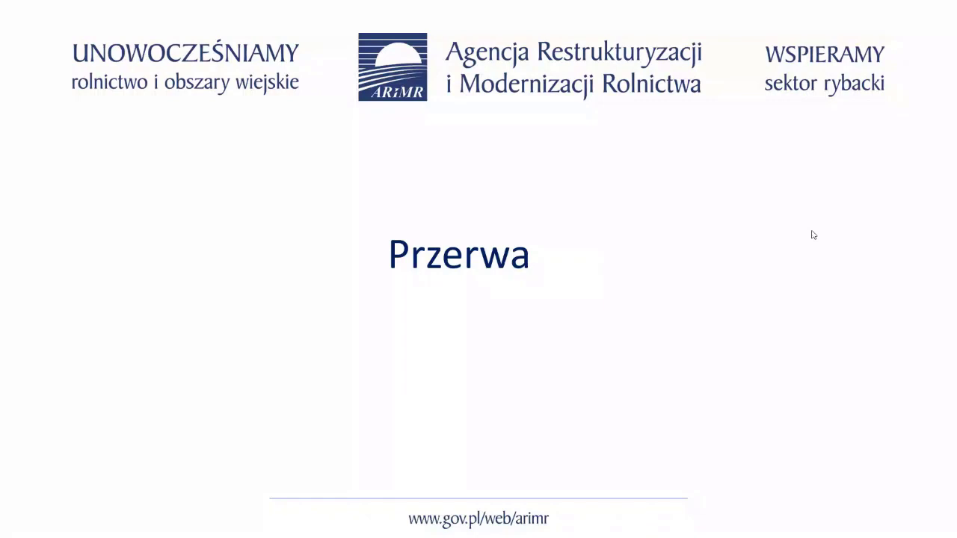
{"action": "left_click", "coordinate": [812, 232]}
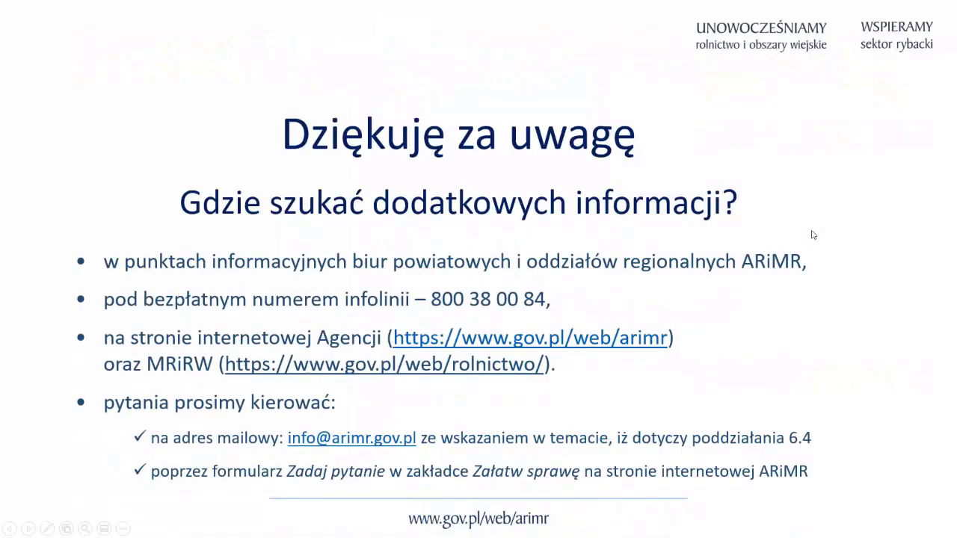